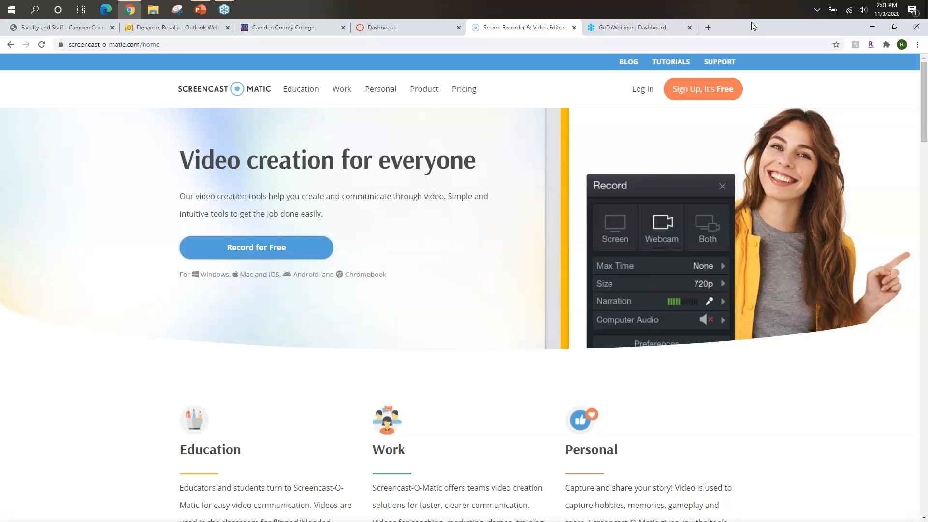
- Review the Deluxe and Premier solo plans on the Screencast-O-Matic pricing page and return to the home page
left_click(468, 92)
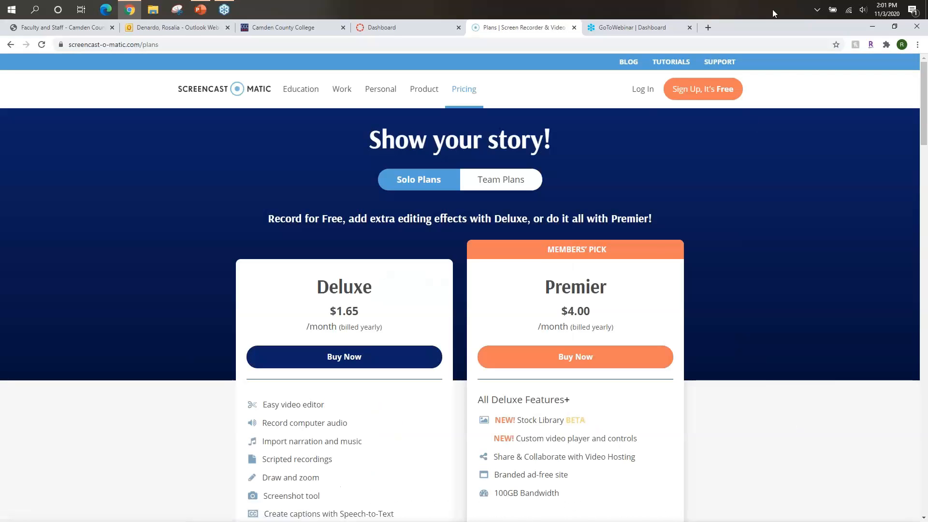
left_click(785, 51)
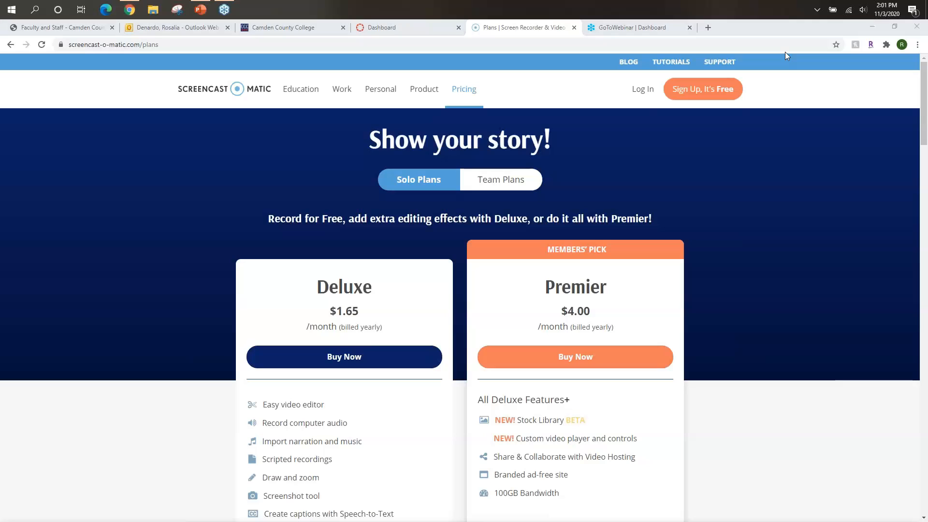
left_click(923, 517)
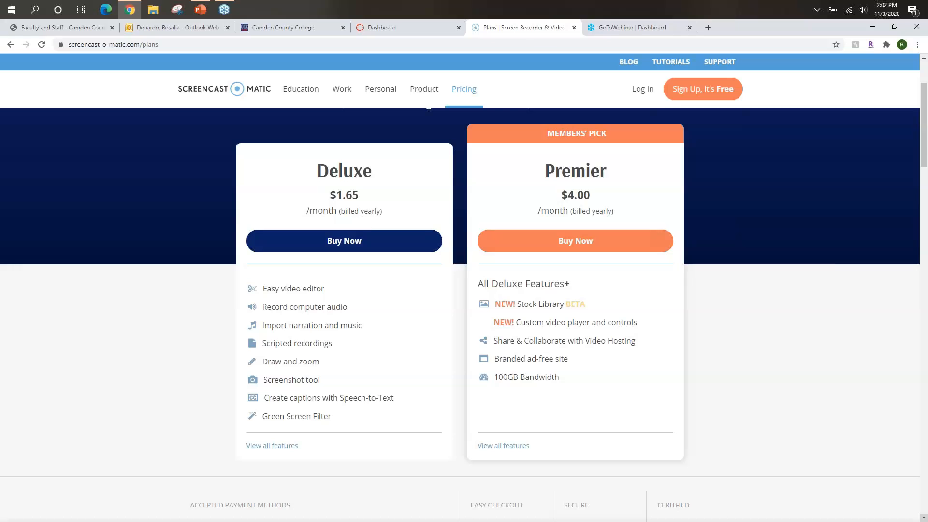
left_click(237, 90)
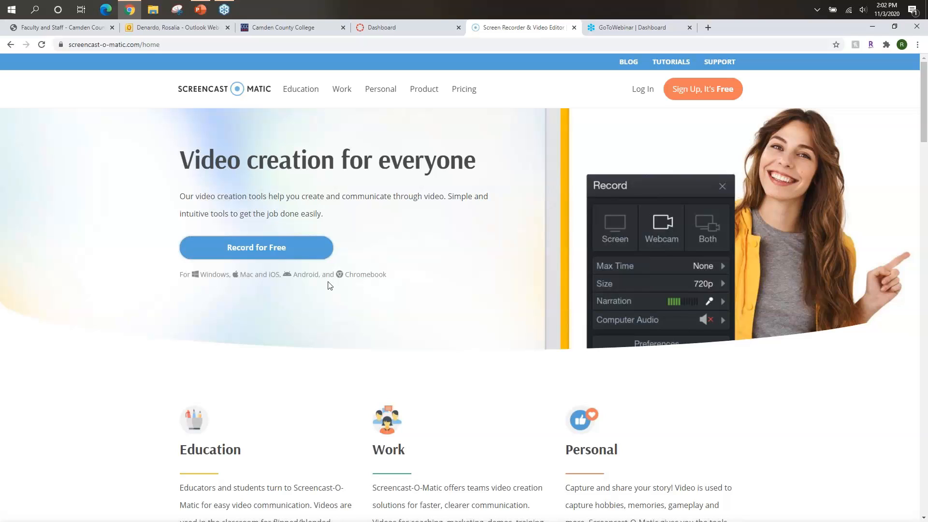
- Open the Screen Recorder page and launch the free recorder through the downloaded WebLaunchRecorder.exe file
left_click(260, 249)
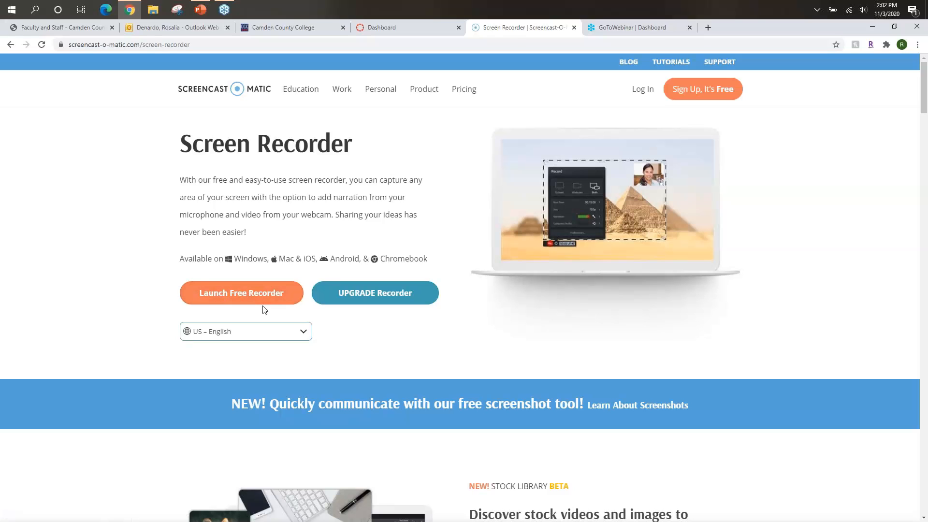
left_click(304, 334)
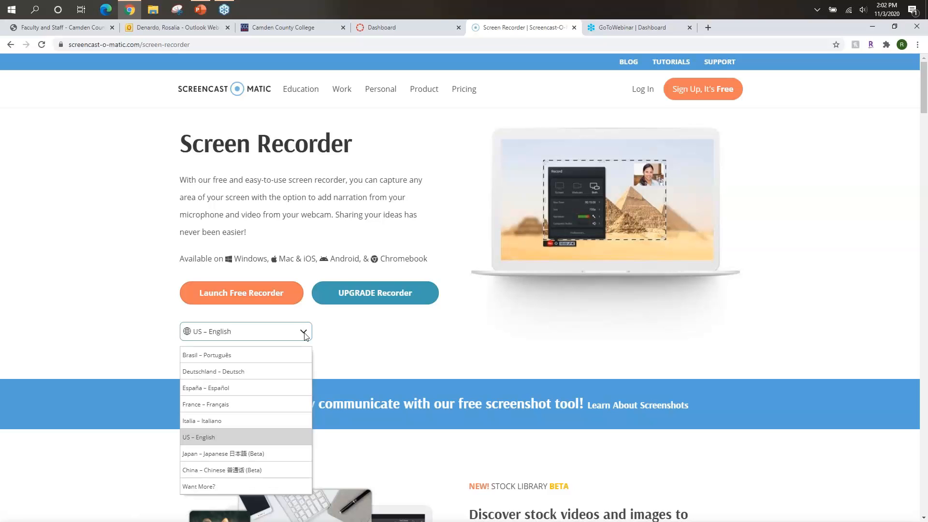
left_click(304, 334)
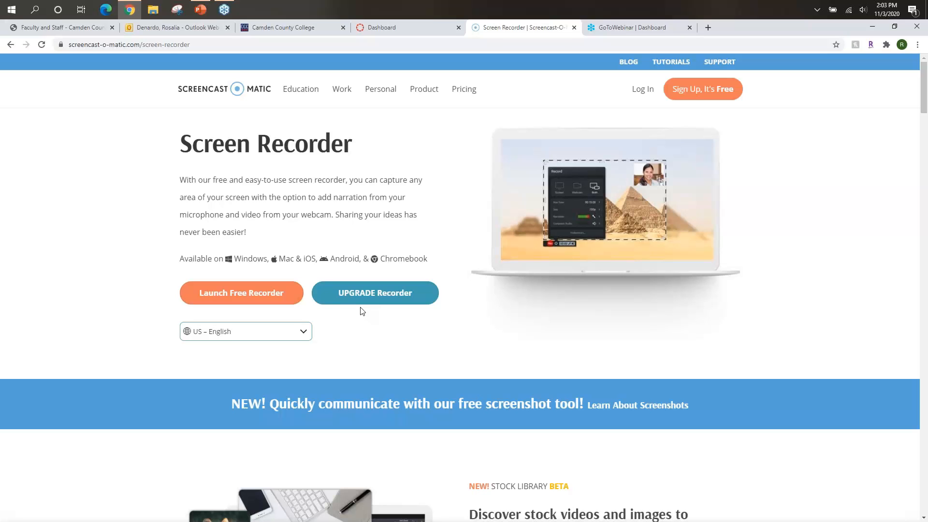
left_click(262, 298)
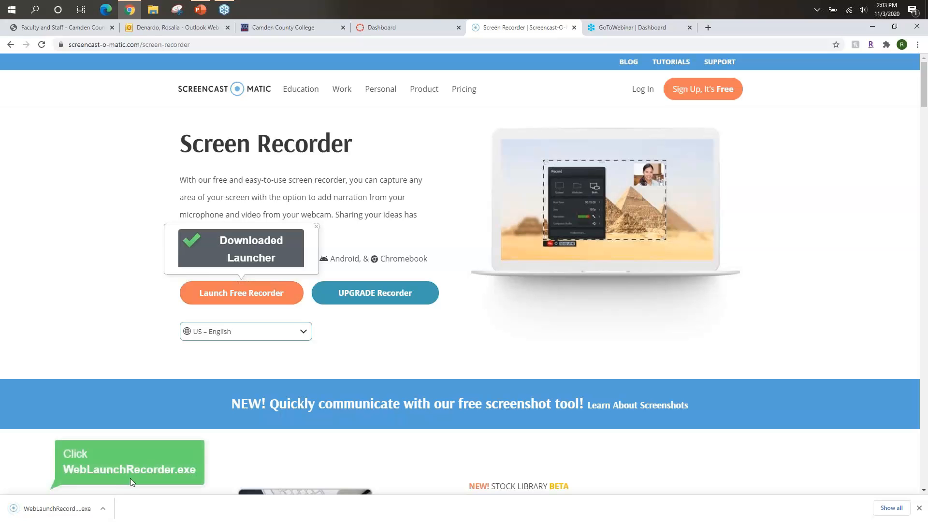
left_click(62, 513)
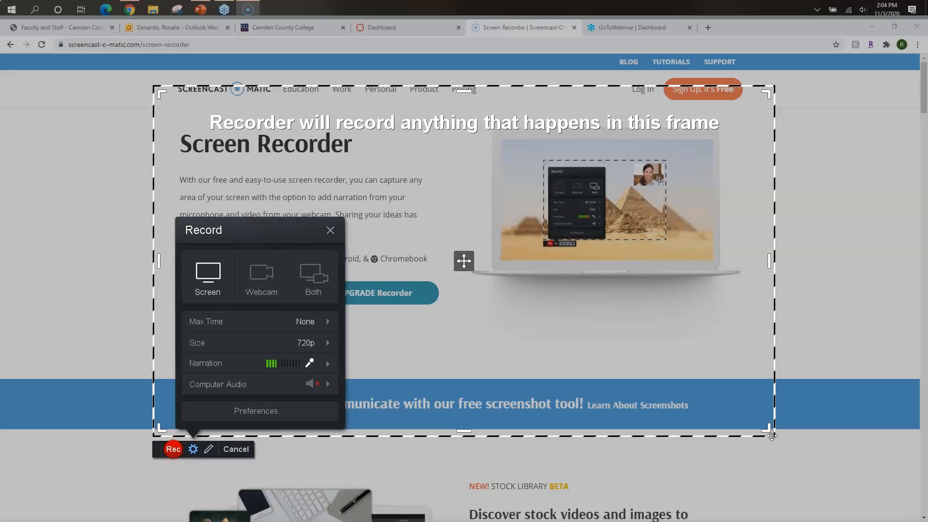
- Enlarge the recording frame to about 1450 x 824 over the web page and limit the maximum recording time to 00:15:00
left_click_drag(772, 435, 804, 440)
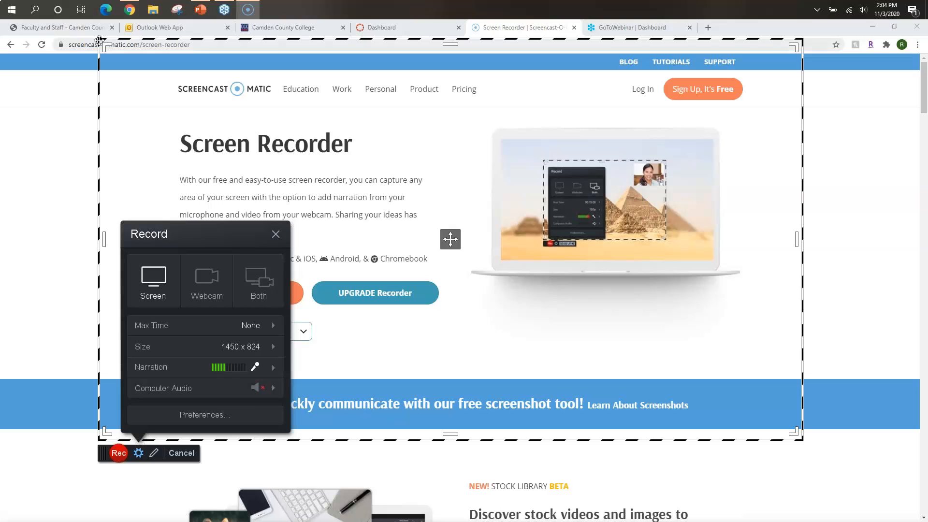
left_click_drag(99, 39, 116, 74)
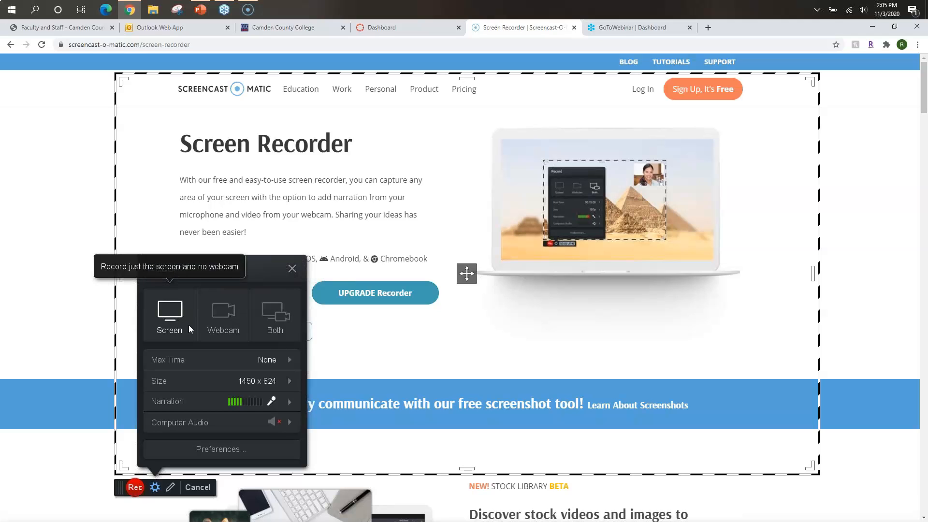
left_click(290, 360)
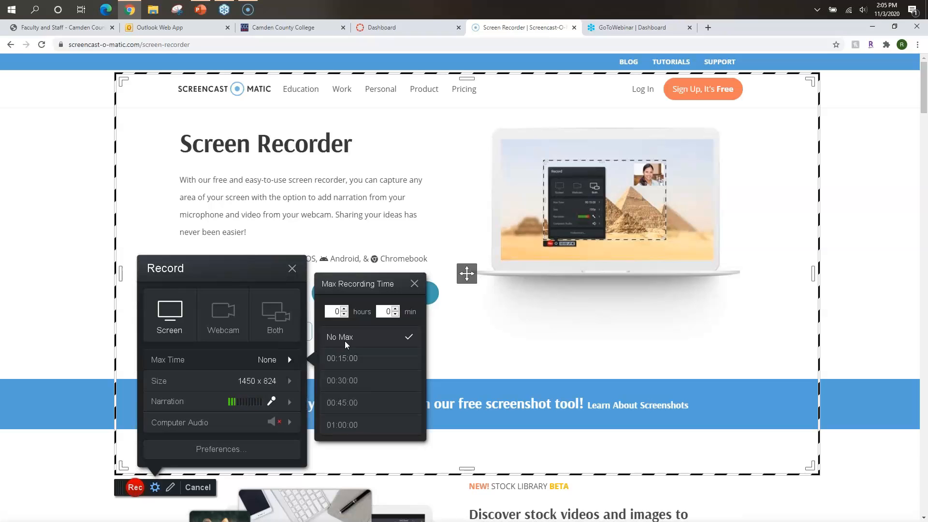
left_click(347, 358)
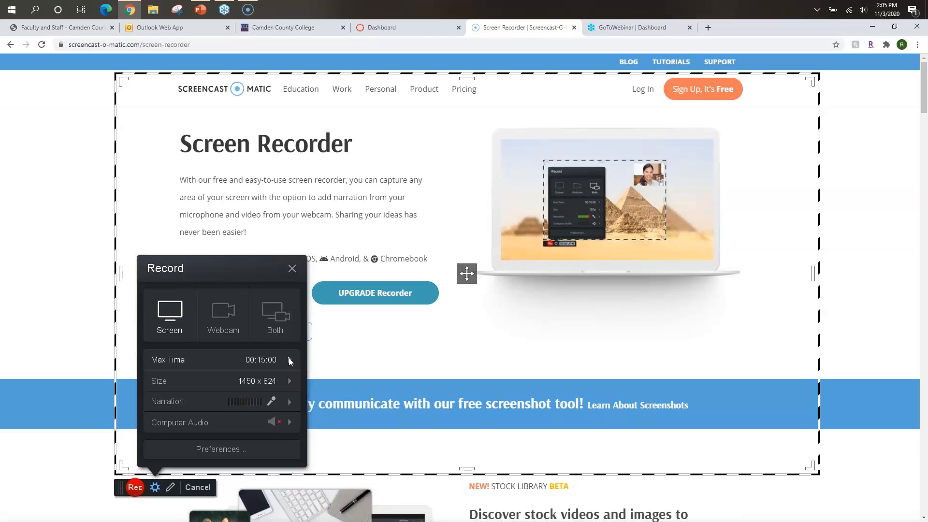
- Try the Active Window recording size, set the size to 720p instead, and reposition the frame around the Screen Recorder heading and laptop picture
left_click(291, 381)
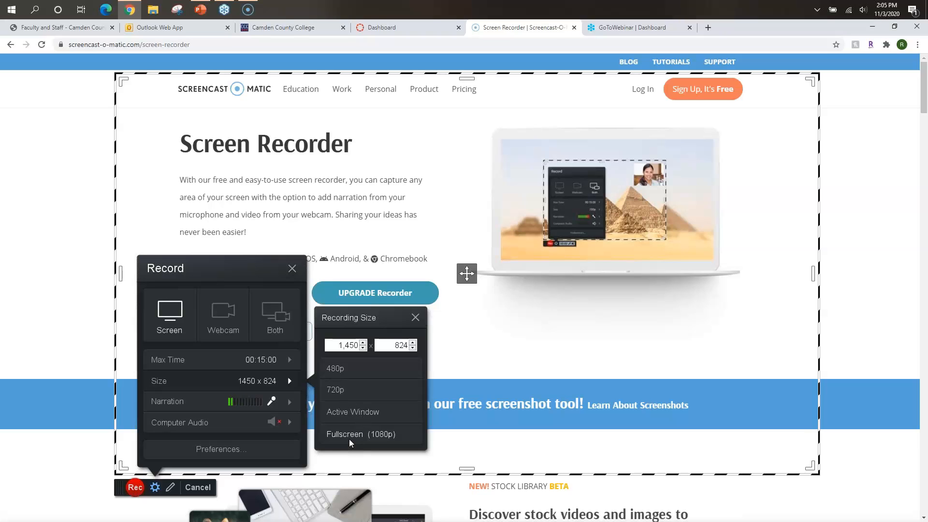
left_click(341, 411)
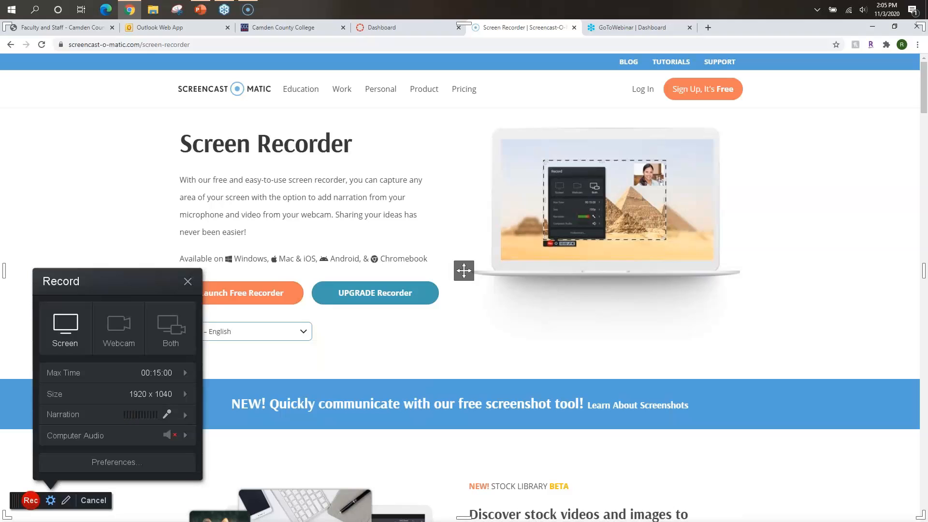
left_click(187, 395)
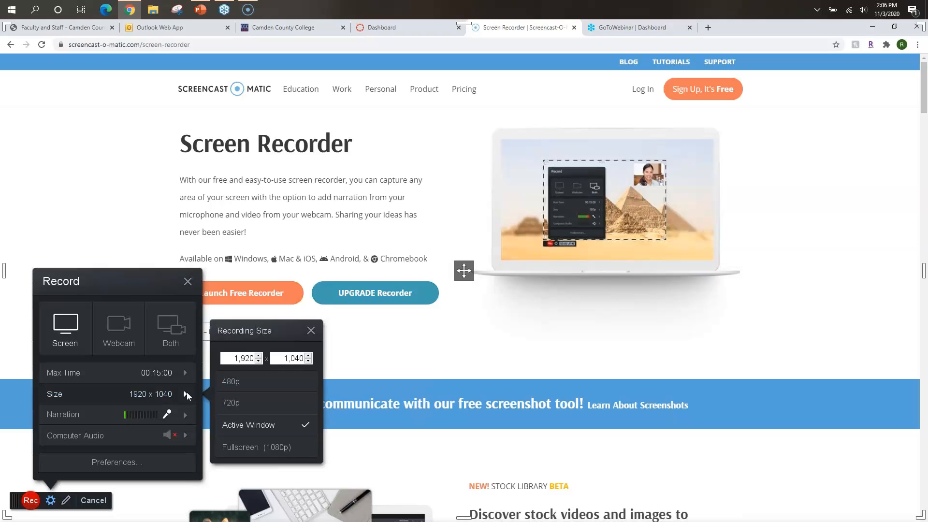
left_click(231, 404)
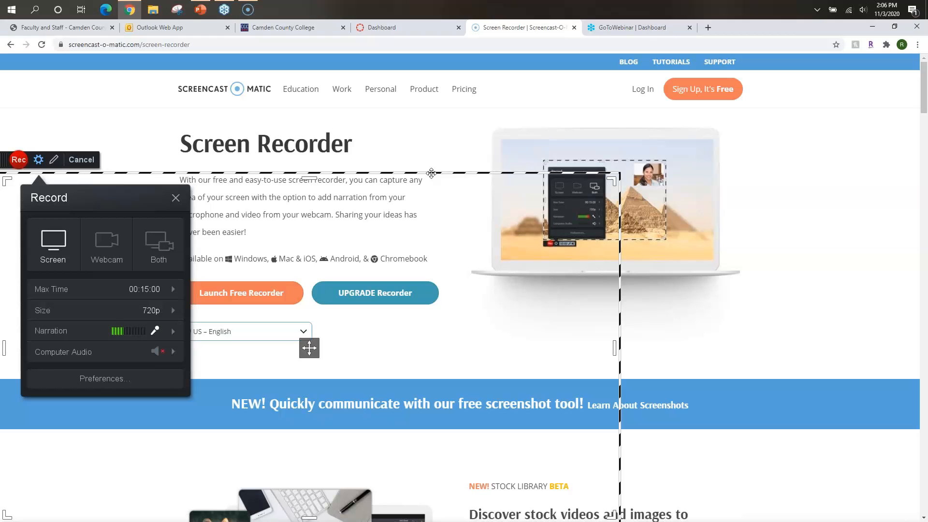
left_click_drag(431, 173, 590, 77)
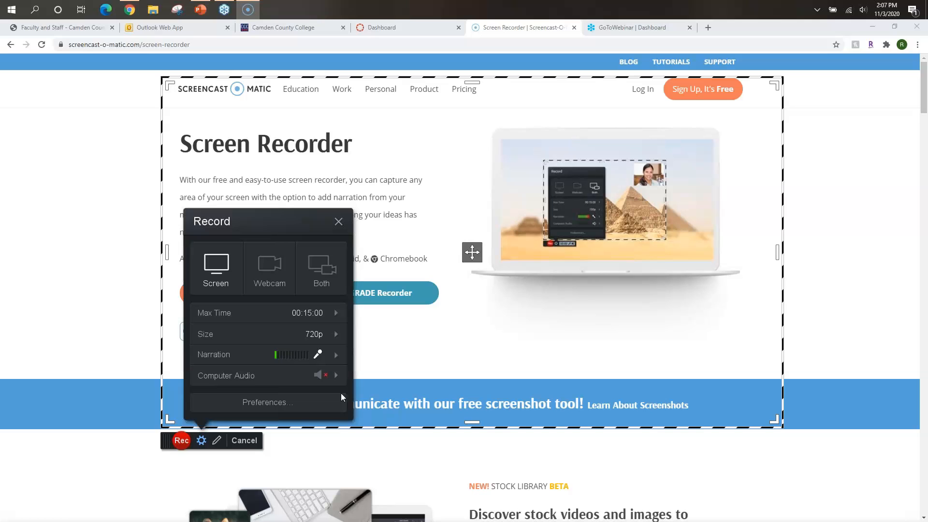
- Review the recorder preferences, including the Count Down choices, keeping Count Down at Yes
left_click(294, 410)
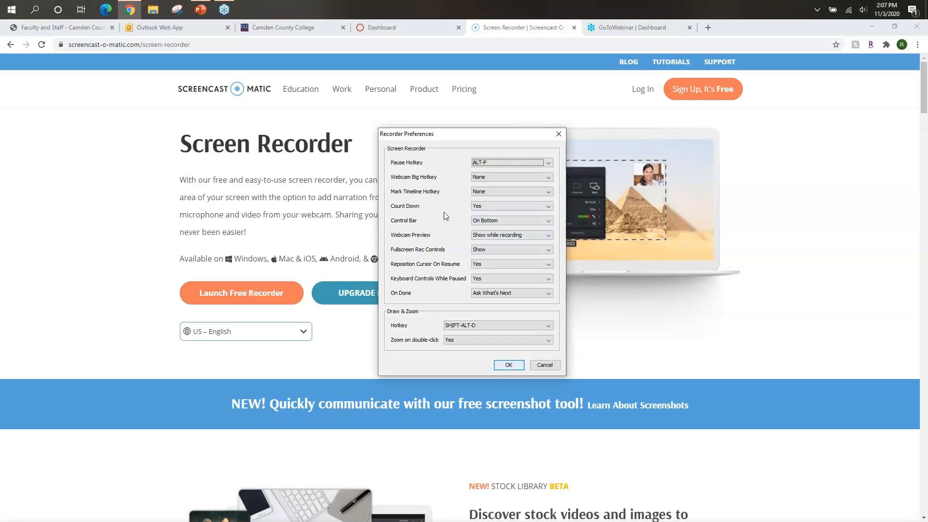
left_click(484, 205)
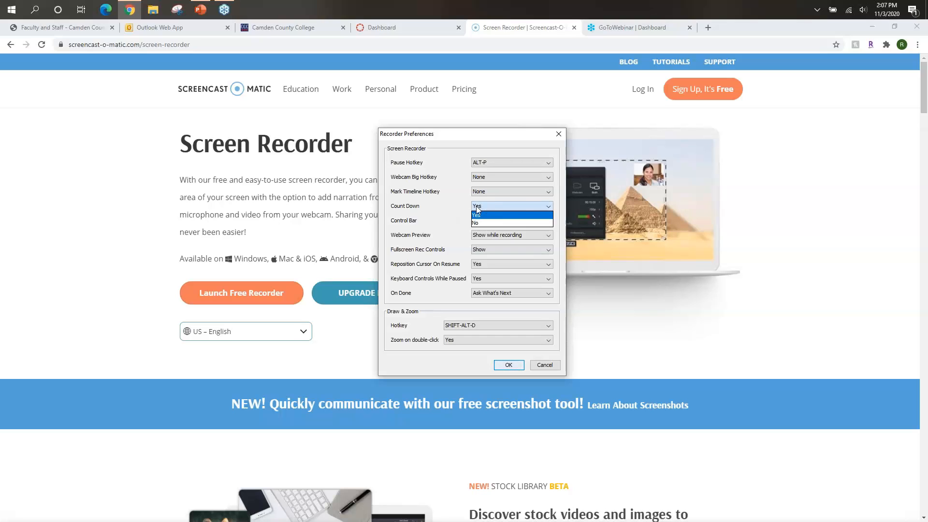
left_click(468, 208)
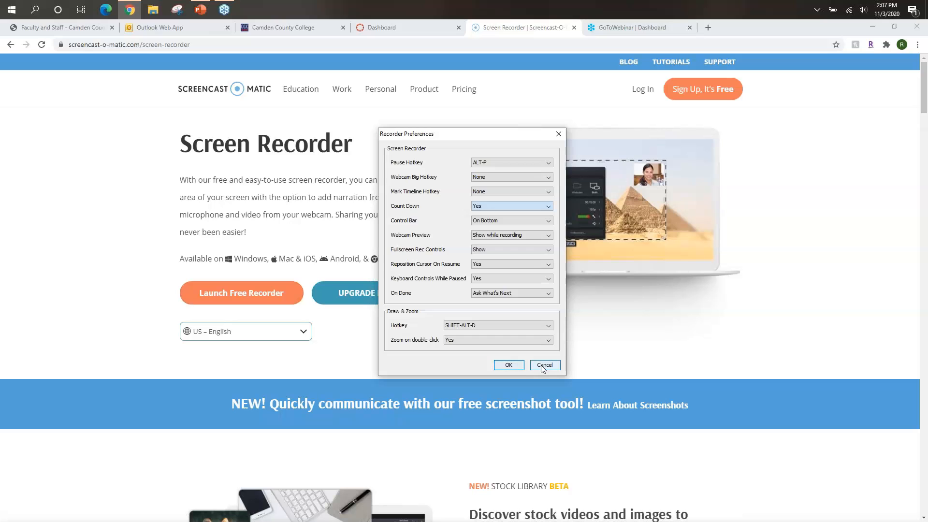
left_click(508, 365)
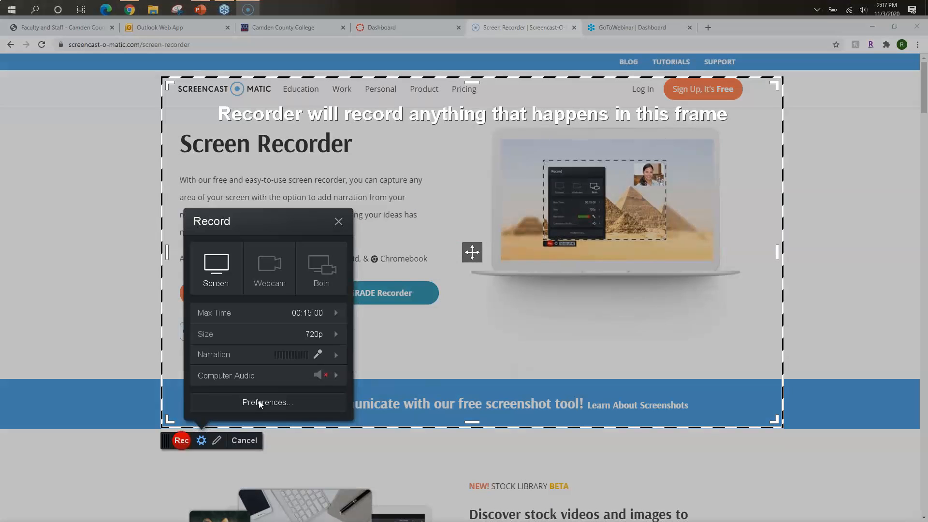
- Record about 1 minute 20 seconds of the framed screen area and open the finished recording in the video editor
left_click(181, 441)
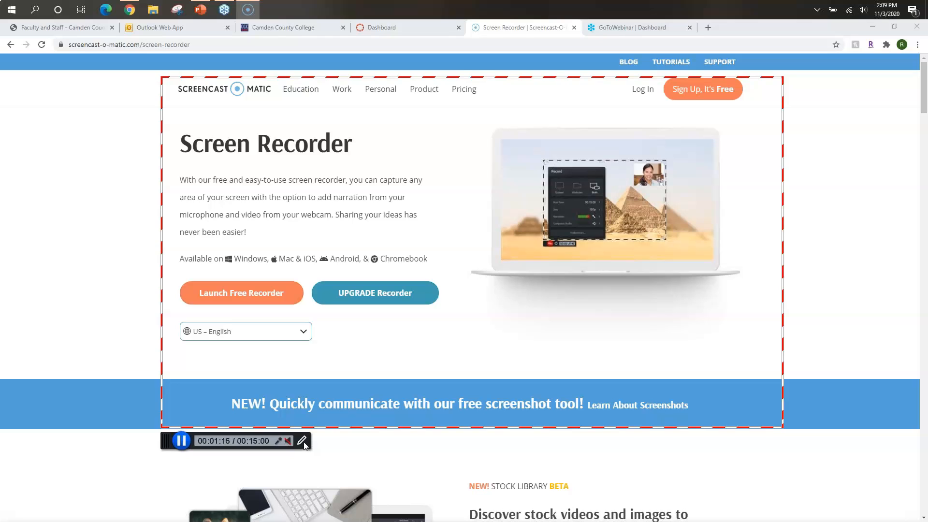
left_click(182, 440)
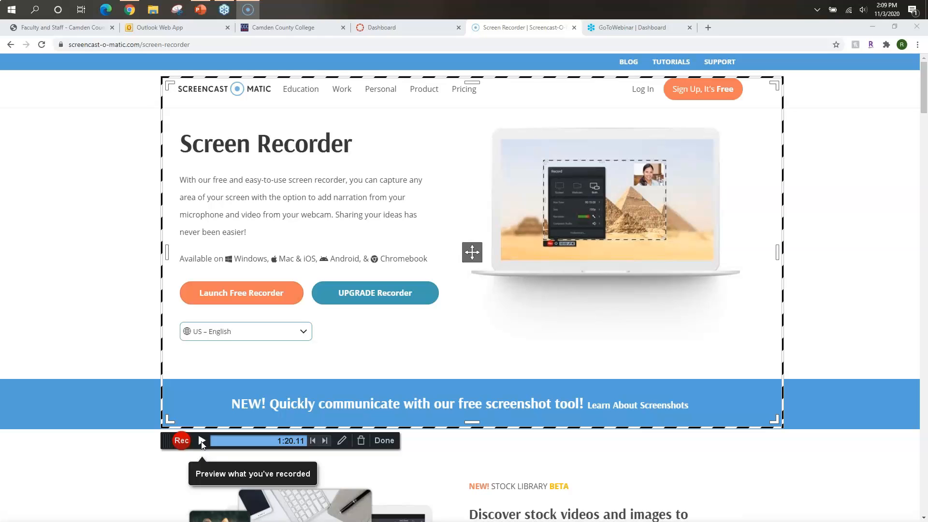
left_click(386, 440)
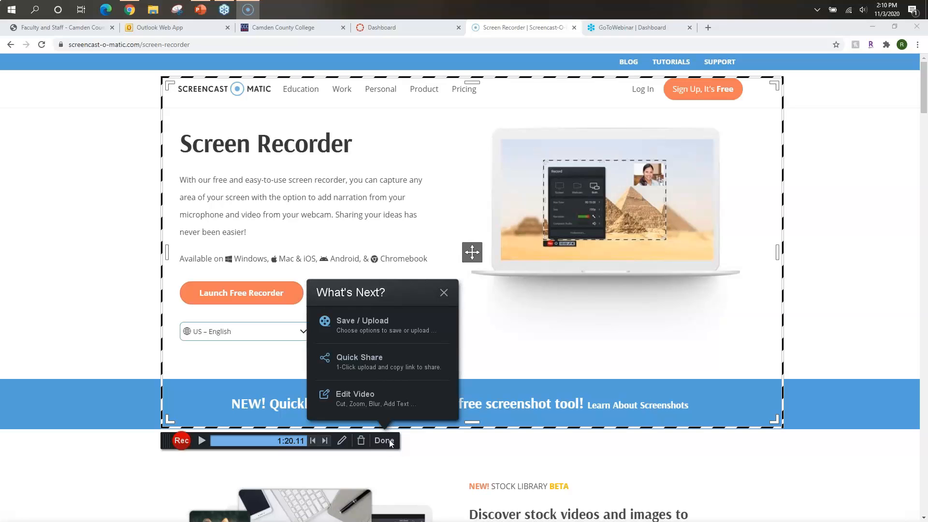
left_click(368, 402)
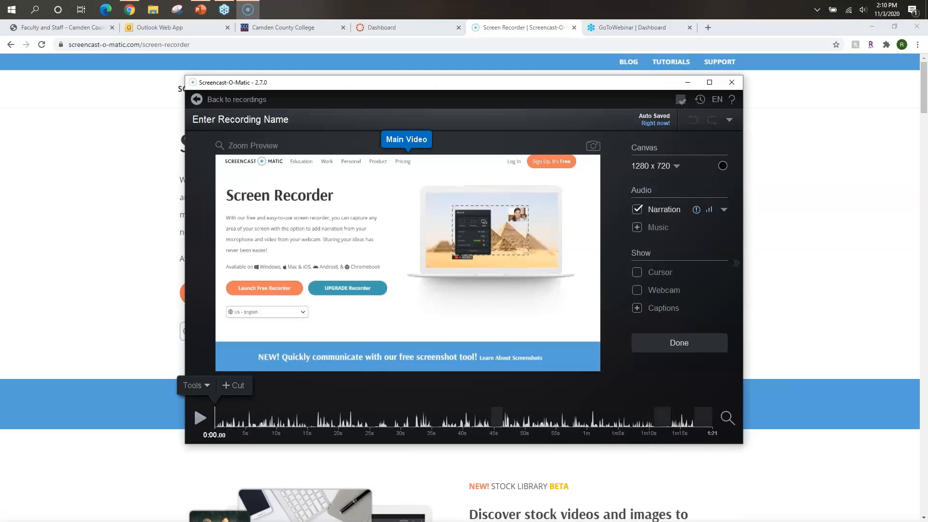
- Move the playhead through the timeline to 1:09.96 and try starting a cut there
left_click(218, 419)
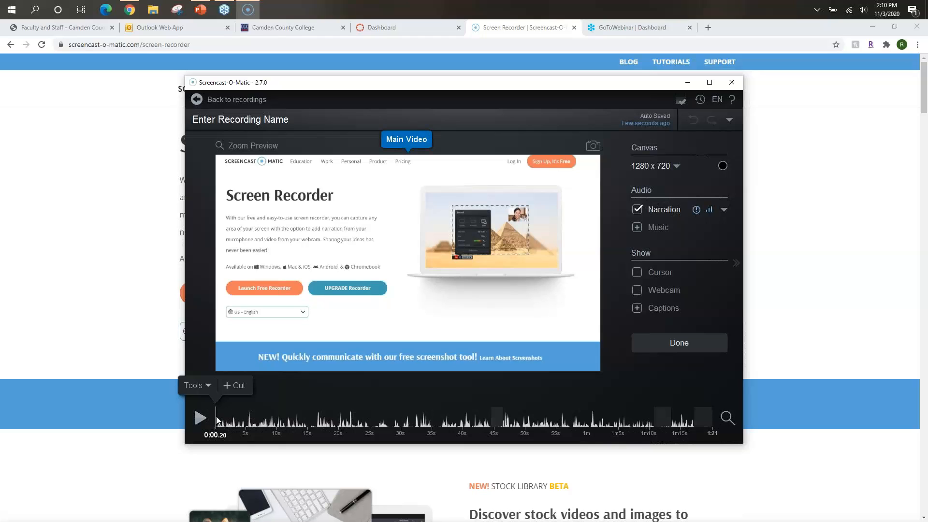
left_click(221, 421)
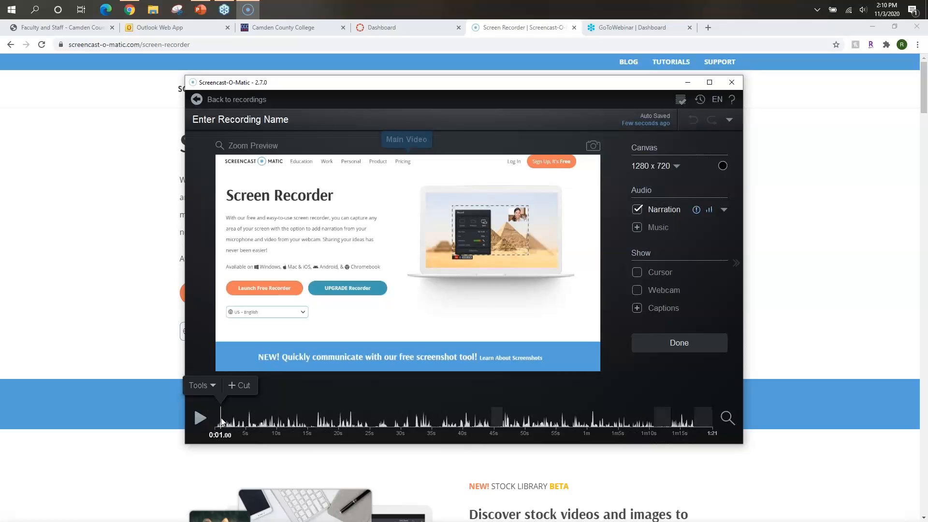
left_click(241, 422)
left_click(250, 422)
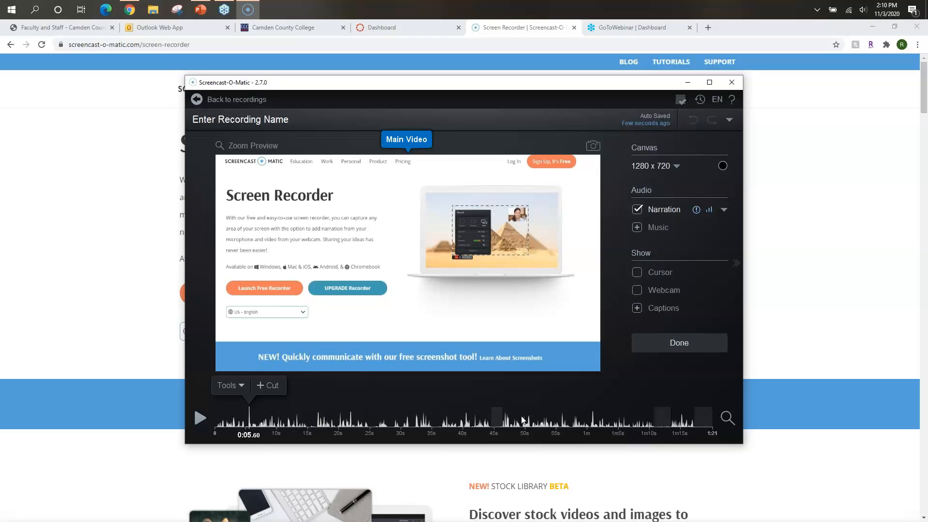
left_click(692, 420)
left_click(650, 420)
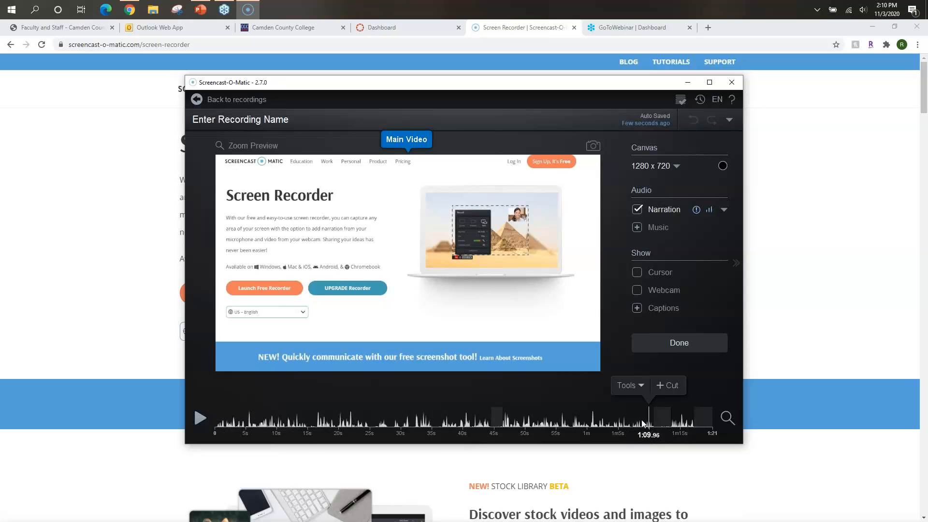
left_click(669, 389)
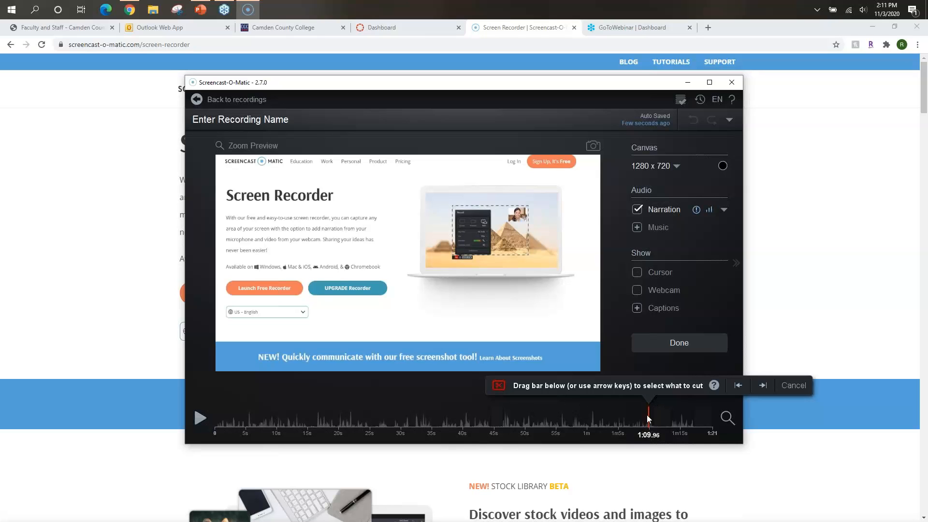
left_click(793, 385)
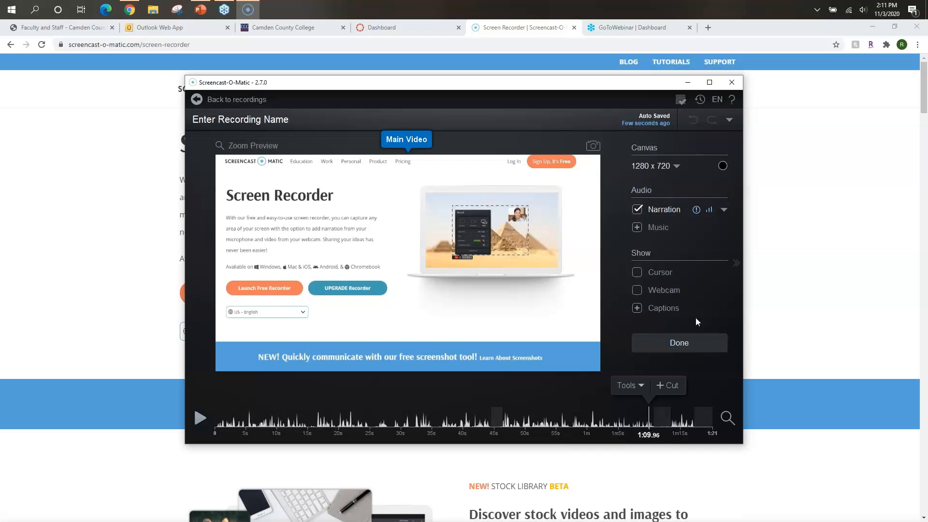
- Look over the options for adding captions without adding any, and finish editing the recording
left_click(638, 309)
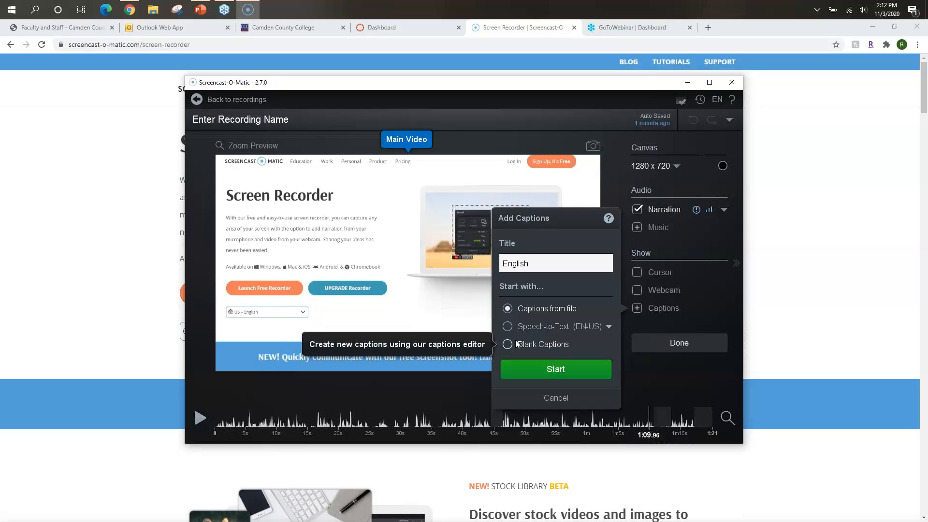
left_click(555, 399)
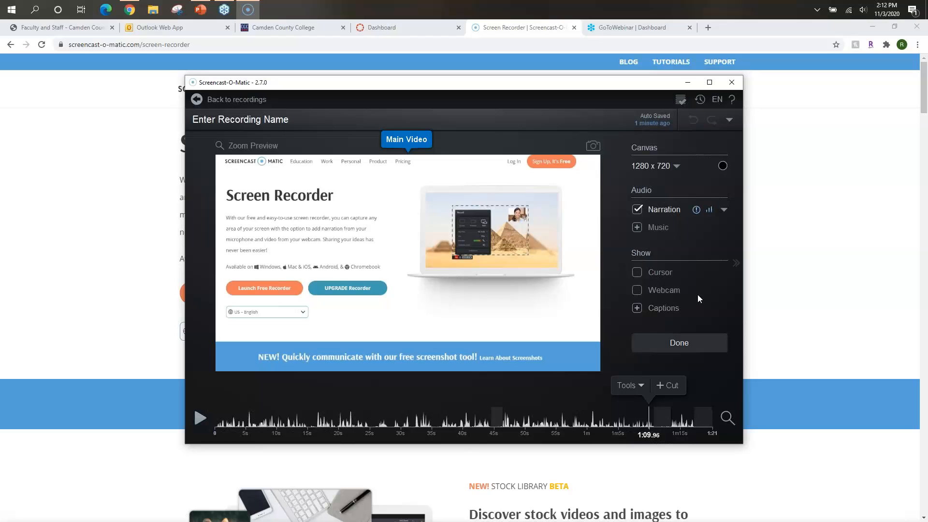
left_click(687, 343)
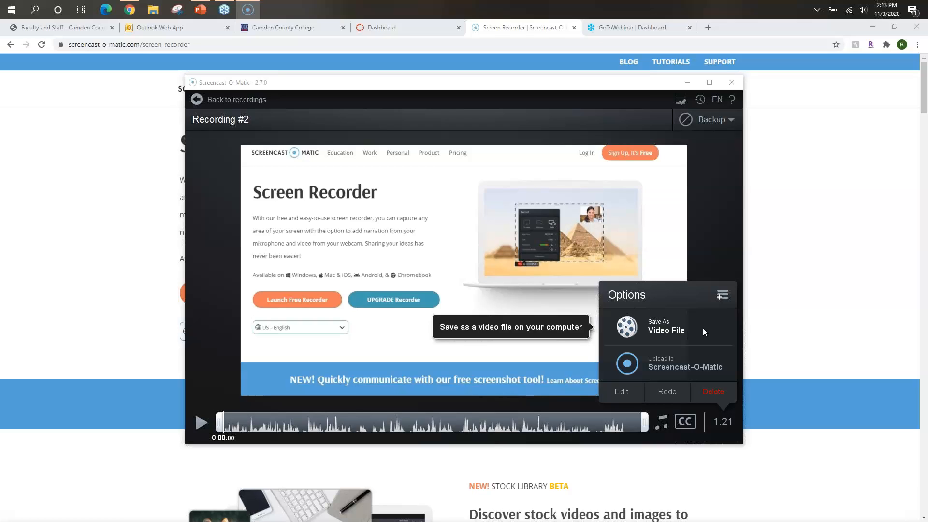
- Expand the full list of publishing options, choose saving as a video file, and set the destination folder to Desktop
left_click(721, 296)
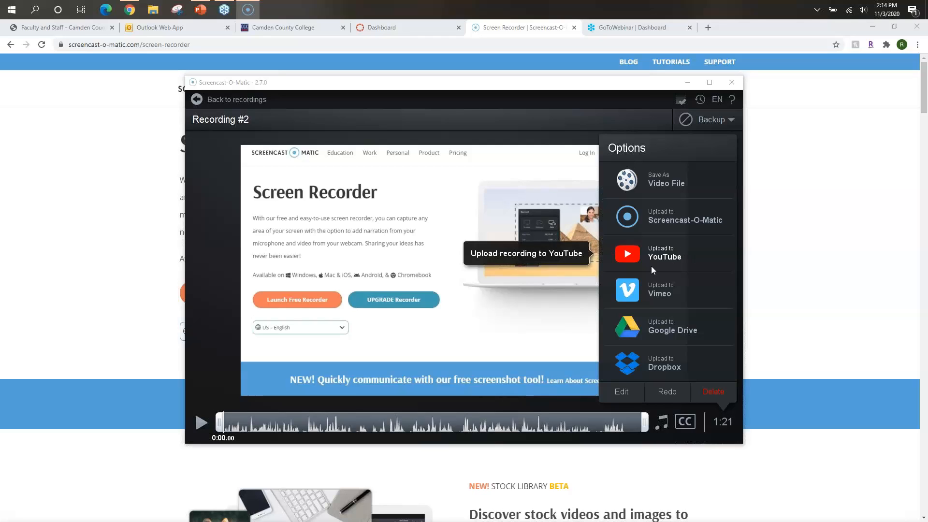
left_click(673, 185)
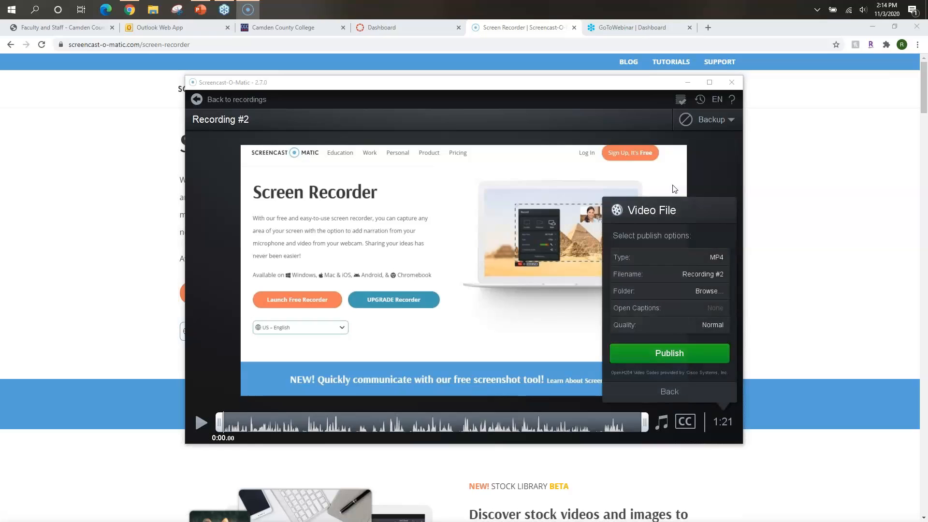
left_click(705, 291)
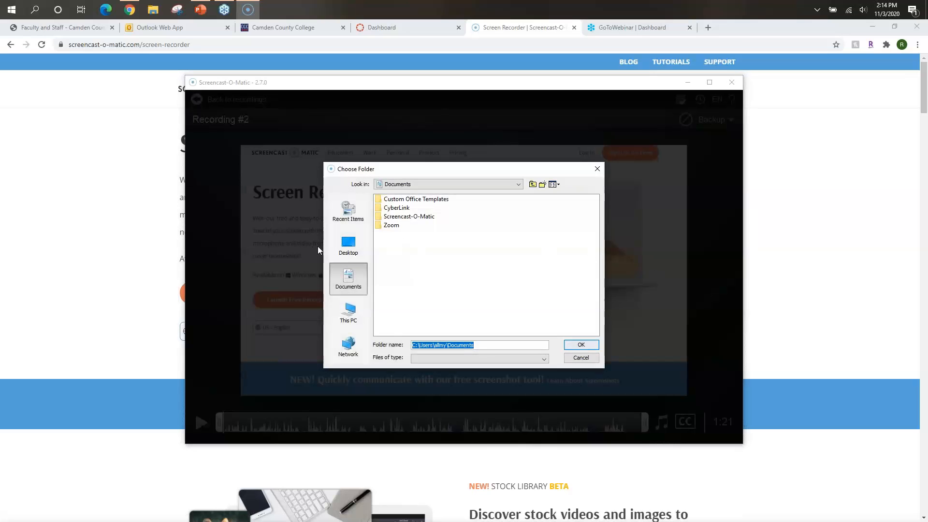
left_click(346, 248)
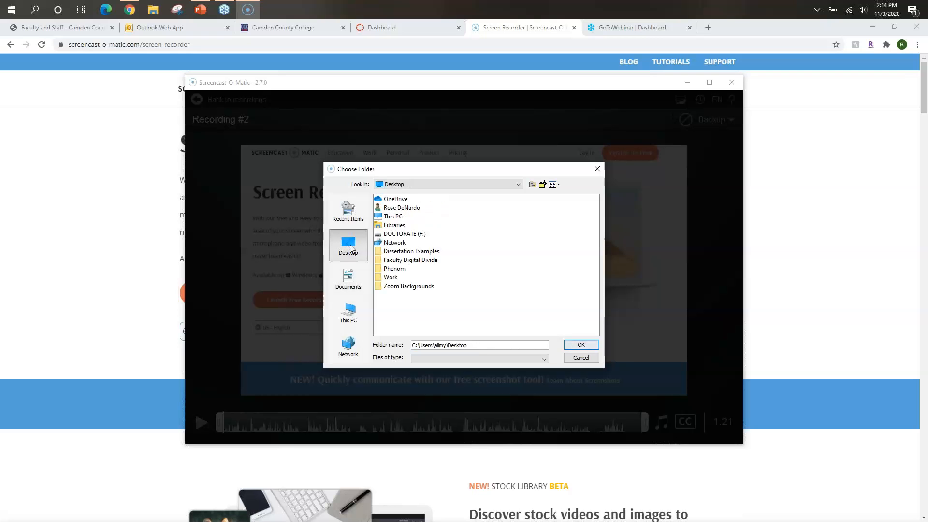
left_click(582, 347)
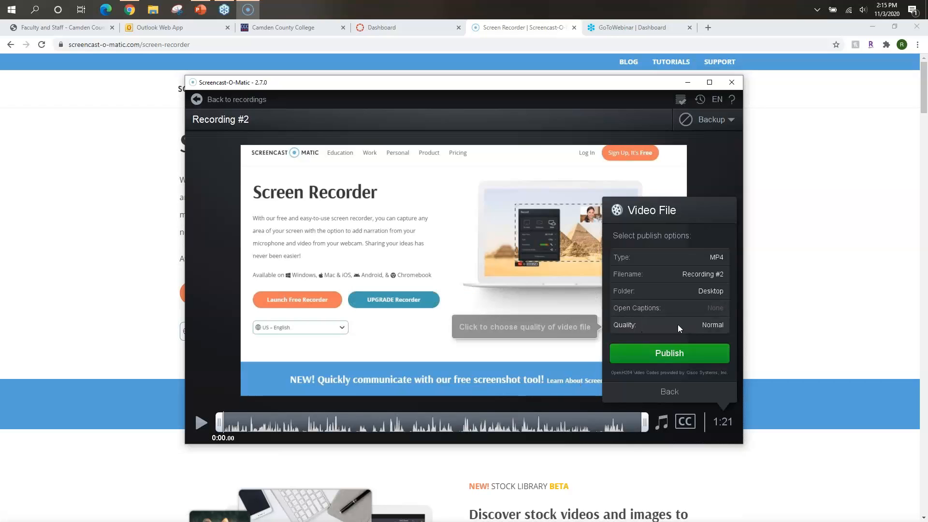
- Check the quality choices, keep Normal, publish Recording #2 as an MP4 video file, and finish publishing
left_click(718, 326)
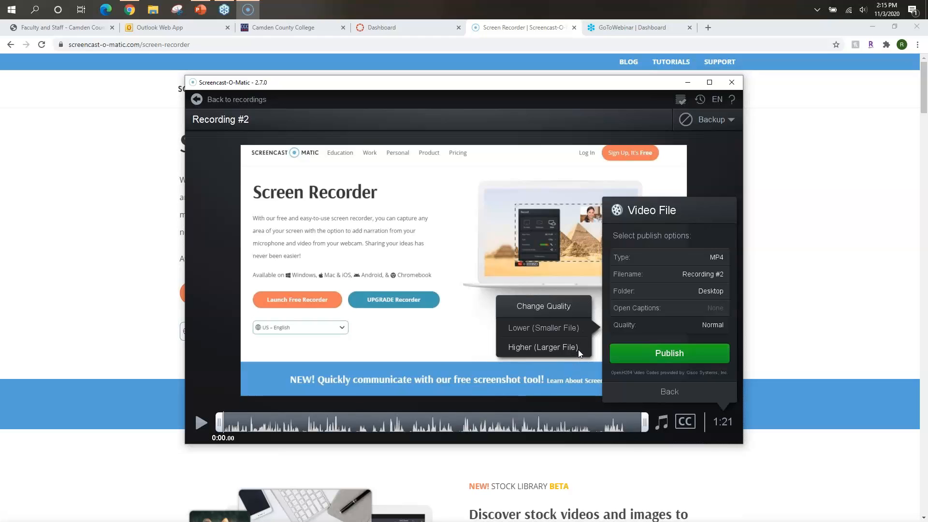
left_click(693, 322)
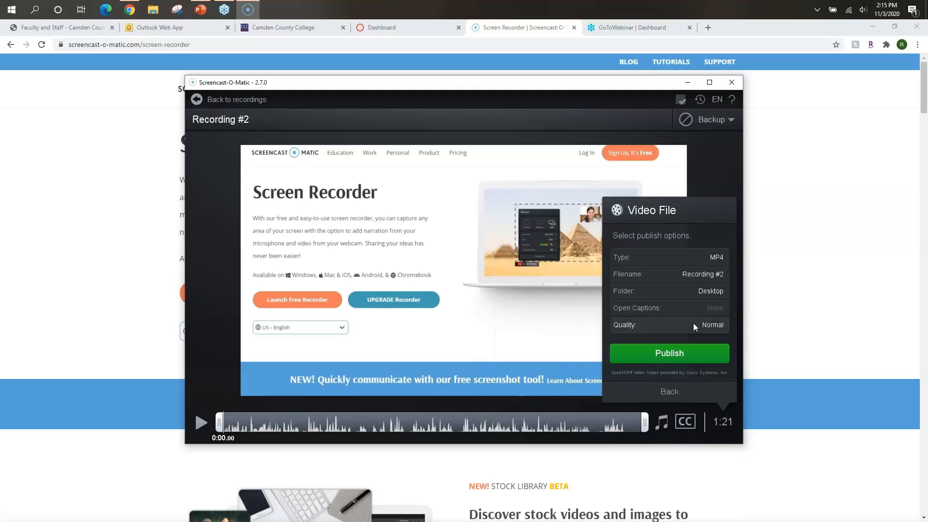
left_click(680, 353)
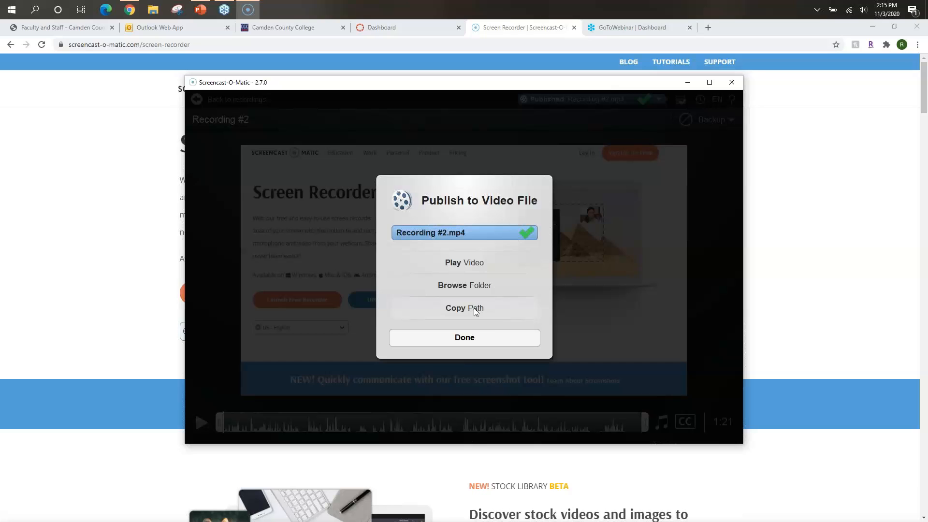
left_click(477, 338)
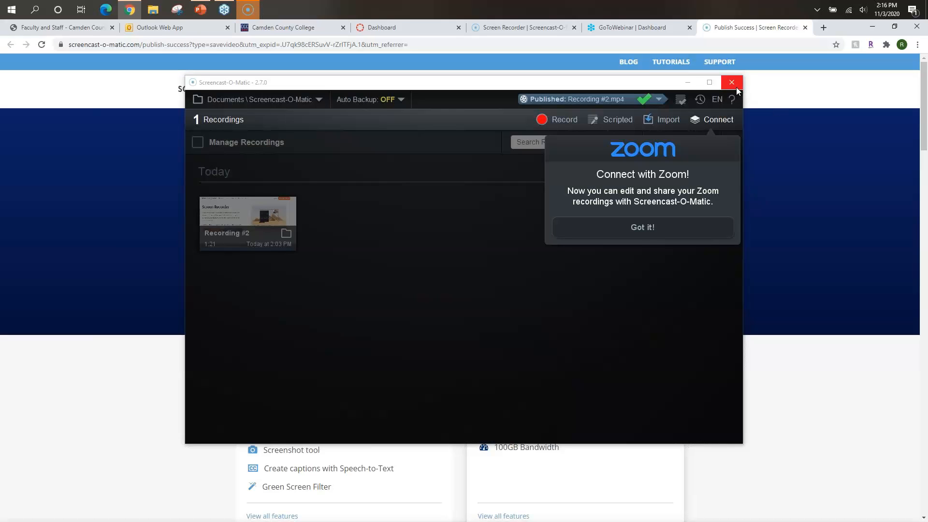
- Switch to the Chrome browser and open the Screencast-O-Matic page for signing up for a free account
left_click(142, 273)
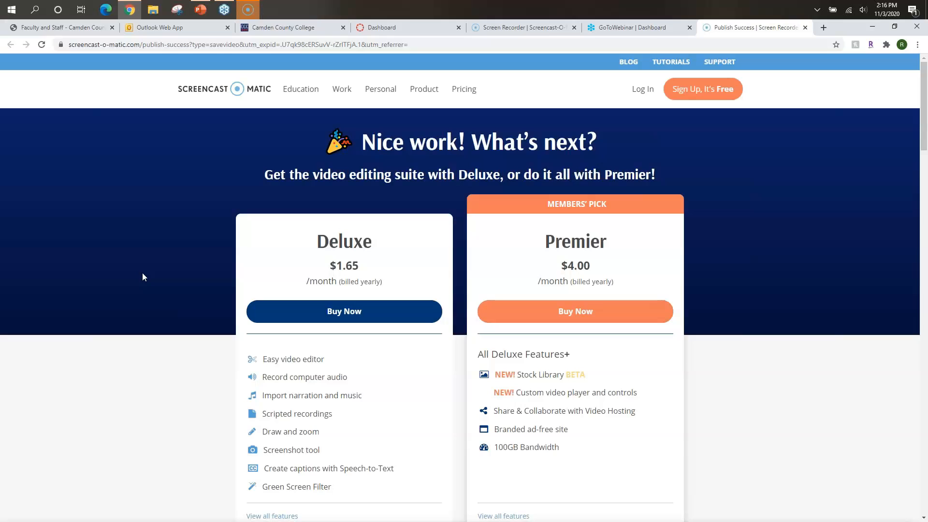
left_click(723, 96)
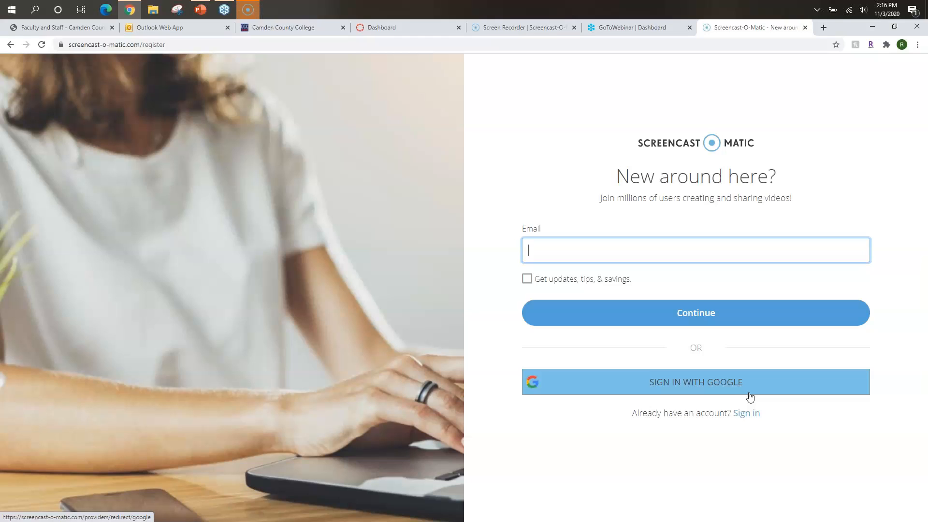
left_click(919, 52)
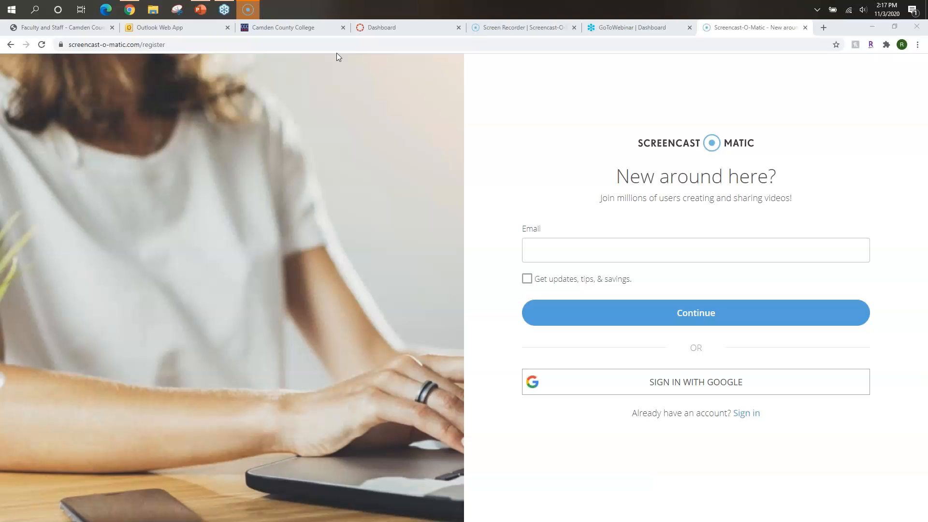
- Switch to PowerPoint, start the slide show from the Questions slide, and advance to the Additional Support slide
left_click(203, 12)
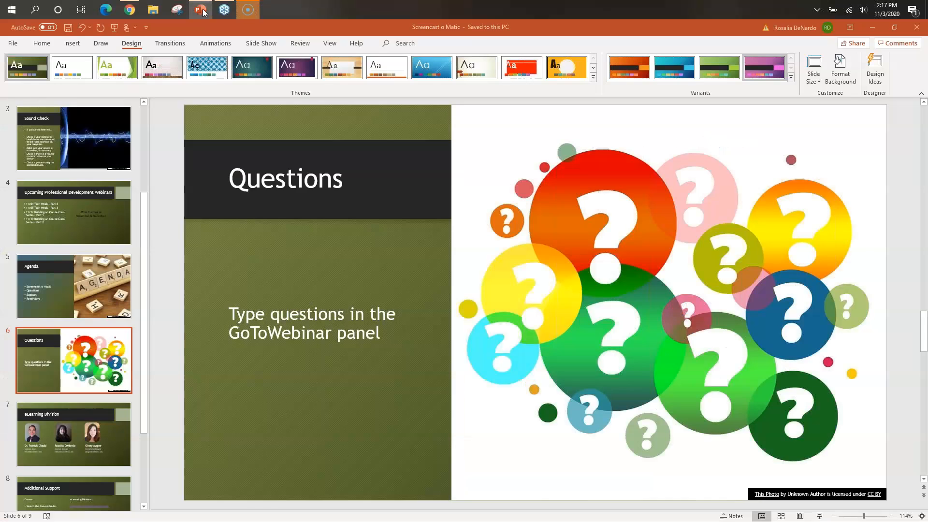
left_click(819, 516)
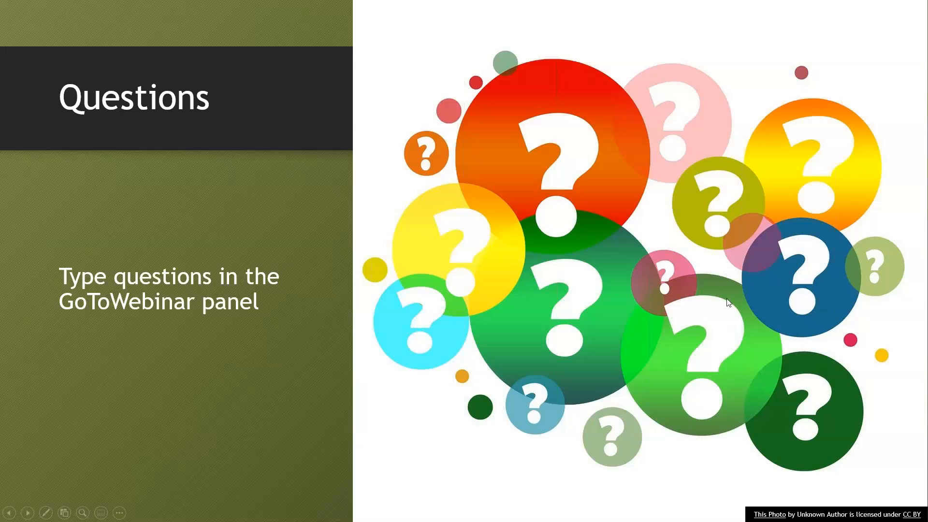
left_click(738, 355)
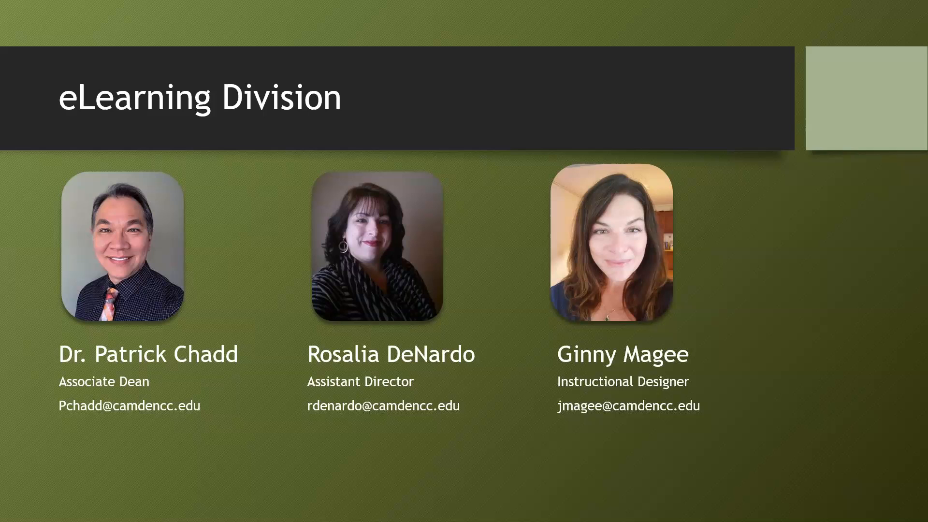
key("Right")
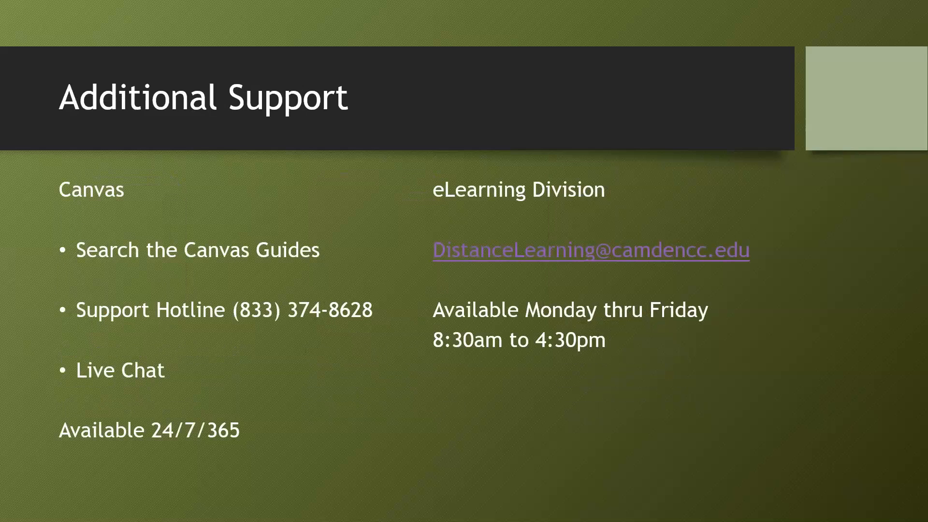